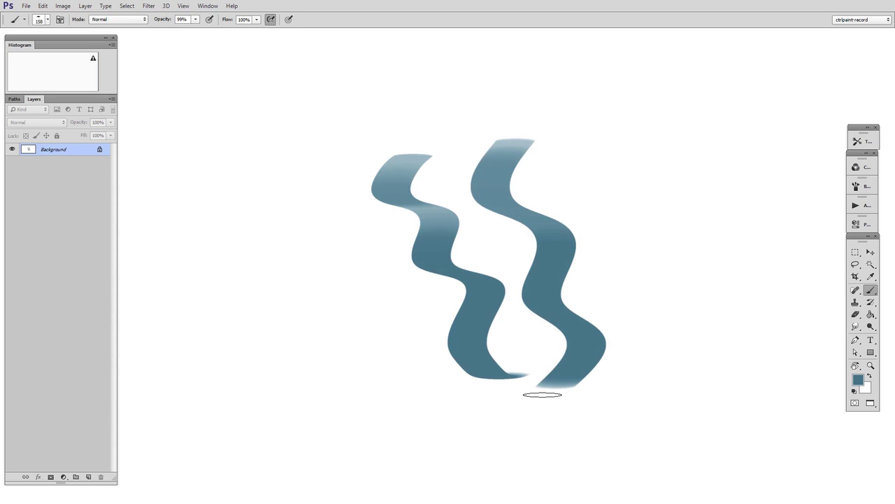
Choose a cloud-textured brush preset and paint a soft blue cloud over and beside the upper end of the shorter ribbon stroke.
right_click(425, 138)
left_click_drag(601, 244, 600, 254)
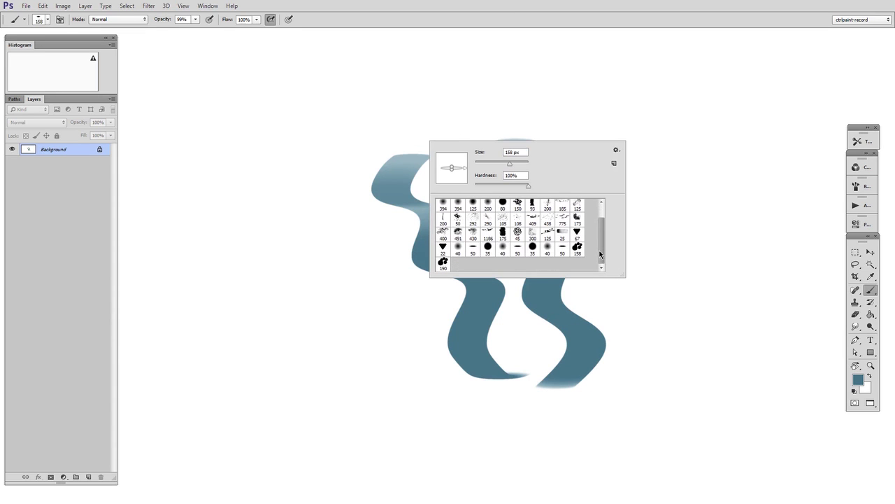
left_click(443, 263)
left_click(294, 222)
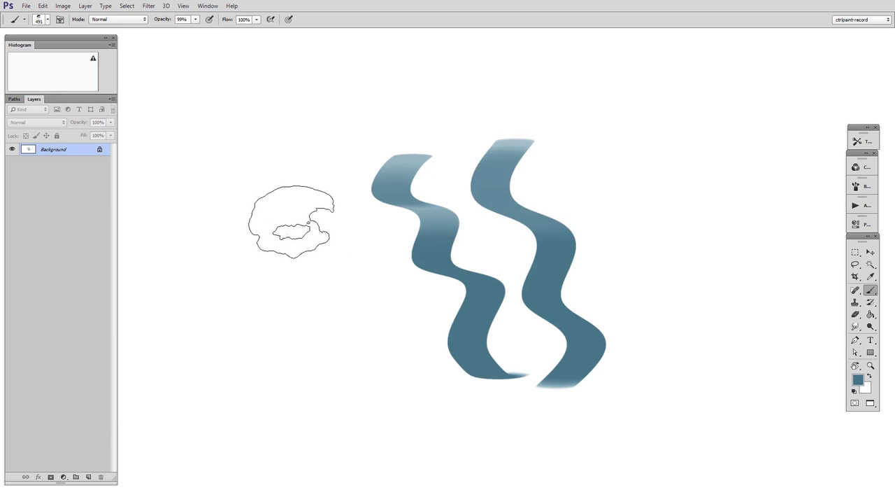
mouse_move(265, 175)
left_mouse_down()
mouse_move(355, 170)
mouse_move(399, 182)
left_mouse_up()
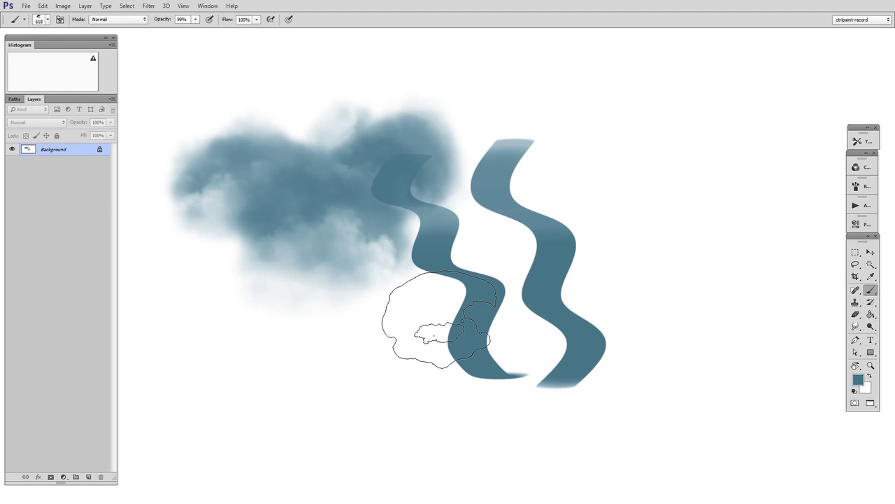
Browse the brush presets, switch to the Move tool and add an empty layer above the Background.
right_click(473, 199)
left_click_drag(643, 290, 648, 288)
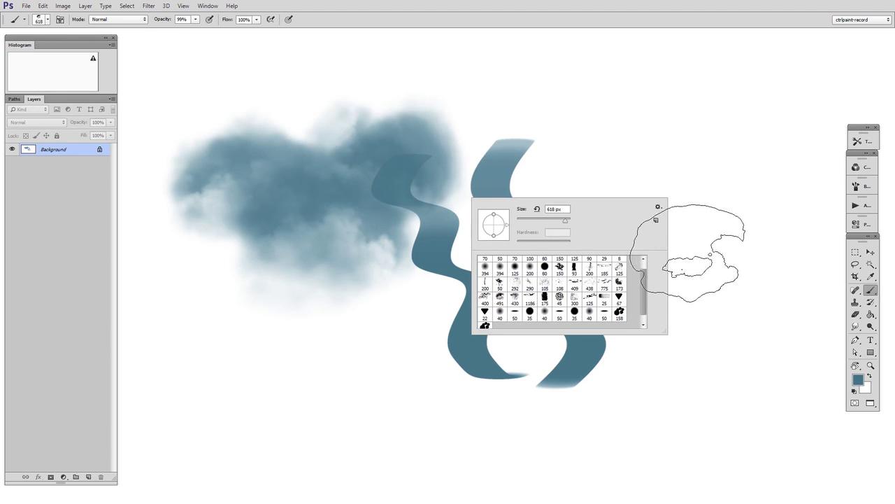
left_click(870, 251)
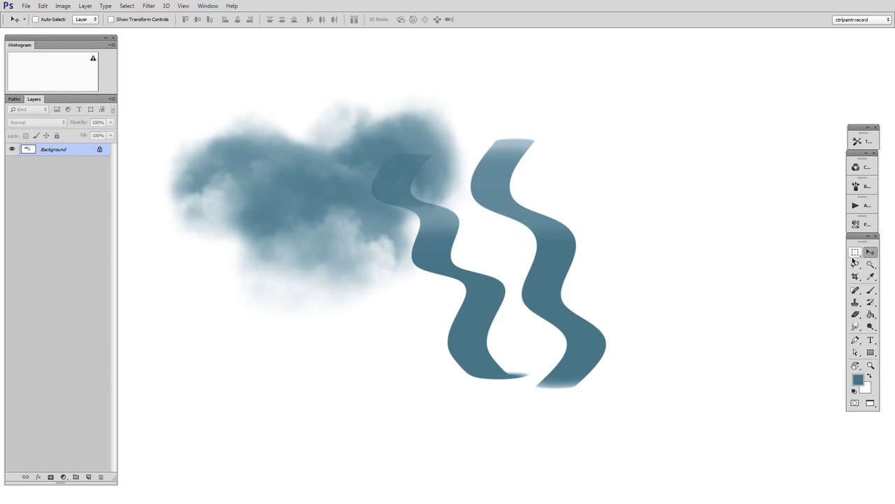
key("ctrl+shift+alt+n")
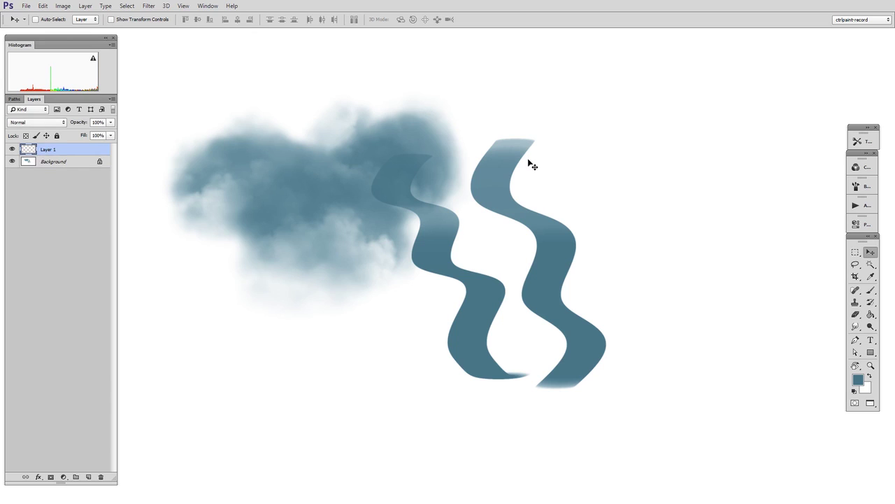
Return to the Brush tool, display the tool presets and undock them beside the longer ribbon stroke.
key("b")
right_click(530, 156)
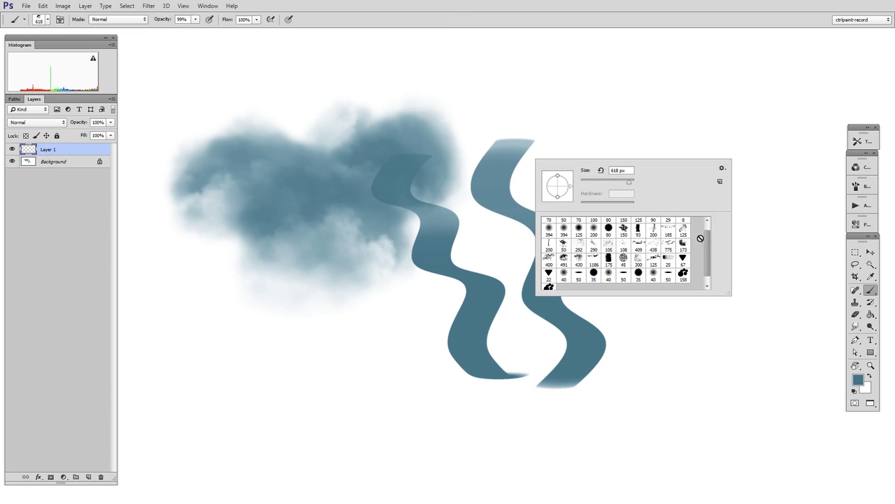
left_click_drag(710, 234, 703, 249)
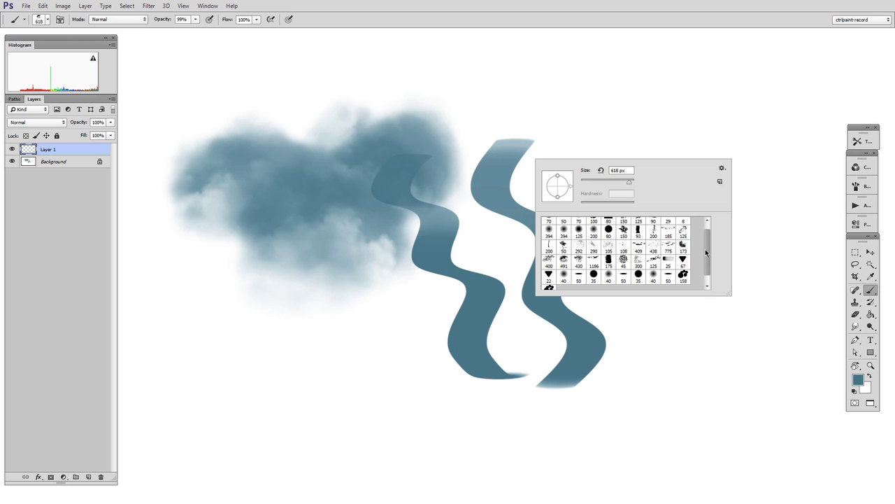
left_click(864, 146)
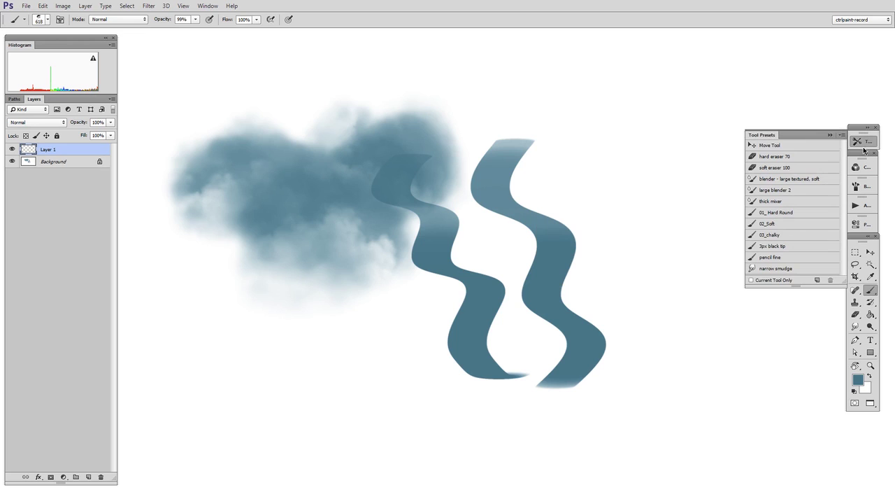
left_click_drag(759, 139, 607, 137)
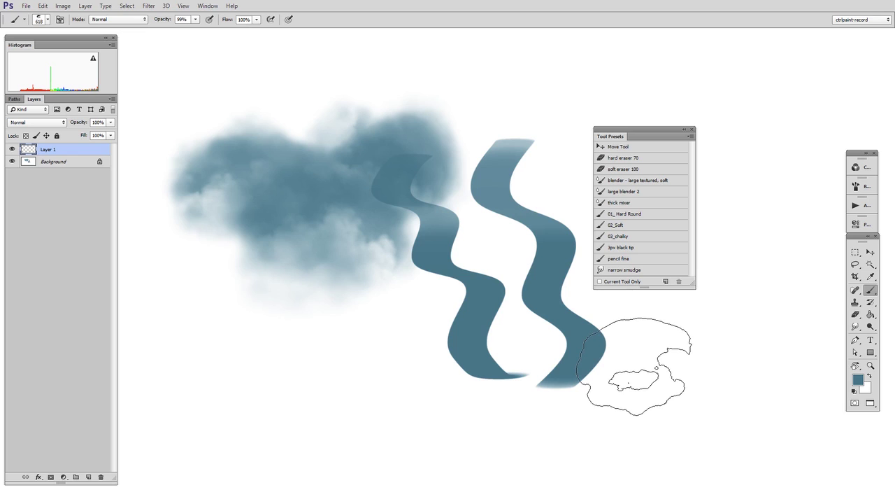
On a new layer, paint wavy strokes below the cloud with the 01_ Hard Round and 02_Soft tool presets.
key("ctrl+shift+alt+n")
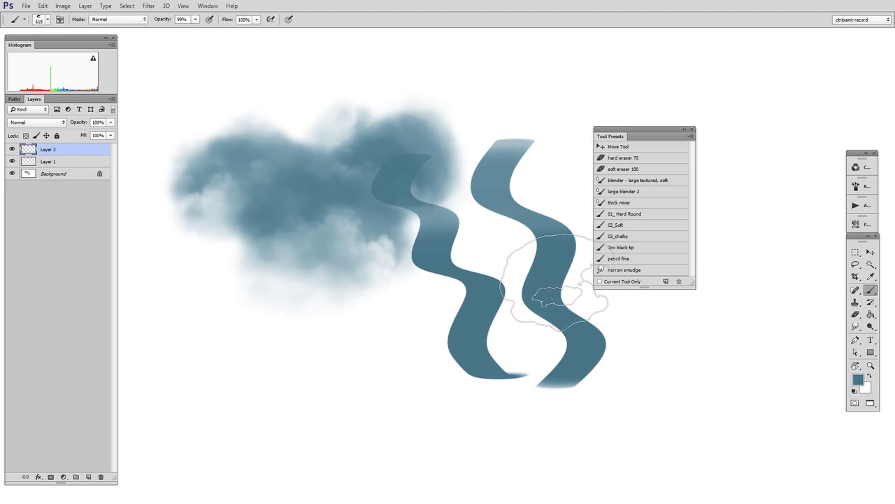
left_click(630, 214)
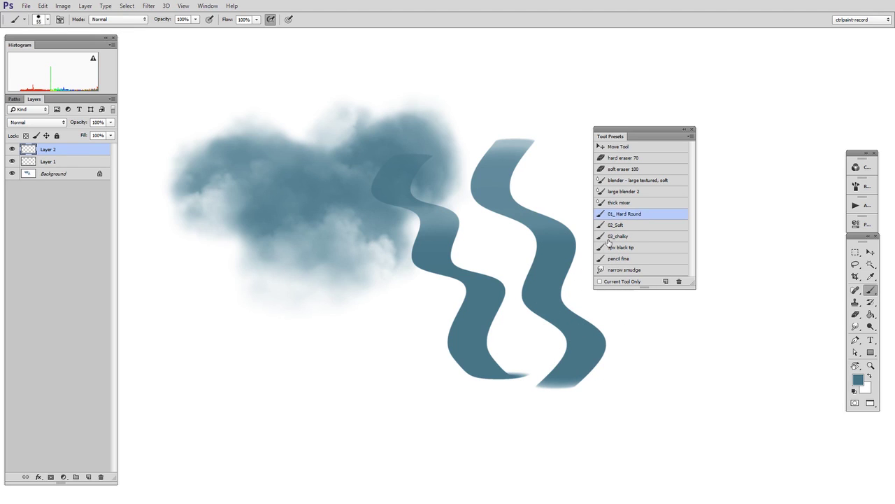
mouse_move(218, 301)
left_mouse_down()
mouse_move(236, 332)
mouse_move(323, 397)
left_mouse_up()
left_click(638, 223)
mouse_move(292, 286)
left_mouse_down()
mouse_move(376, 364)
mouse_move(369, 426)
left_mouse_up()
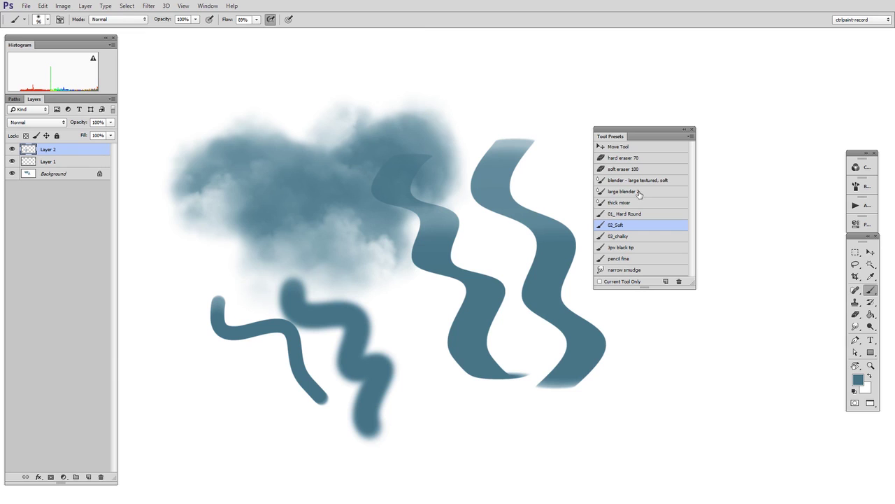
Blend the cloud's lower edge into the two wavy strokes with the large blender 2 preset.
left_click_drag(638, 191, 639, 191)
mouse_move(261, 265)
left_mouse_down()
mouse_move(294, 316)
mouse_move(306, 281)
left_mouse_up()
key("ctrl+plus")
key("bracketleft")
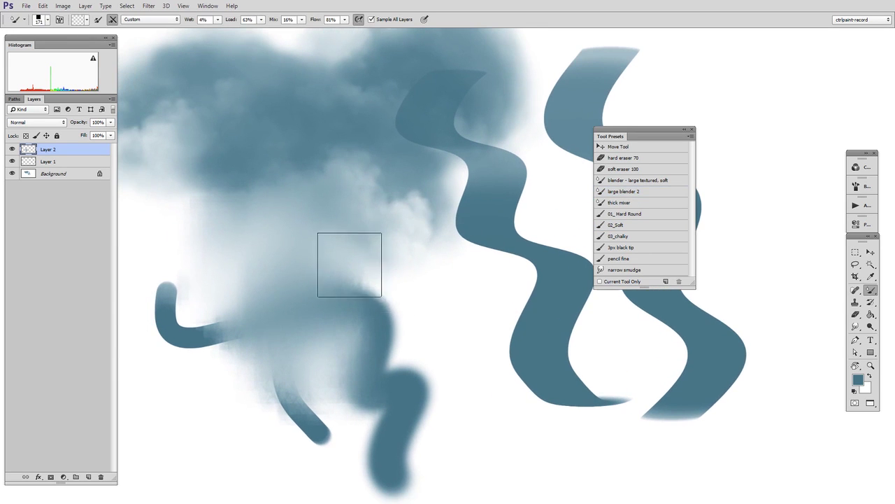
left_click_drag(409, 271, 456, 273)
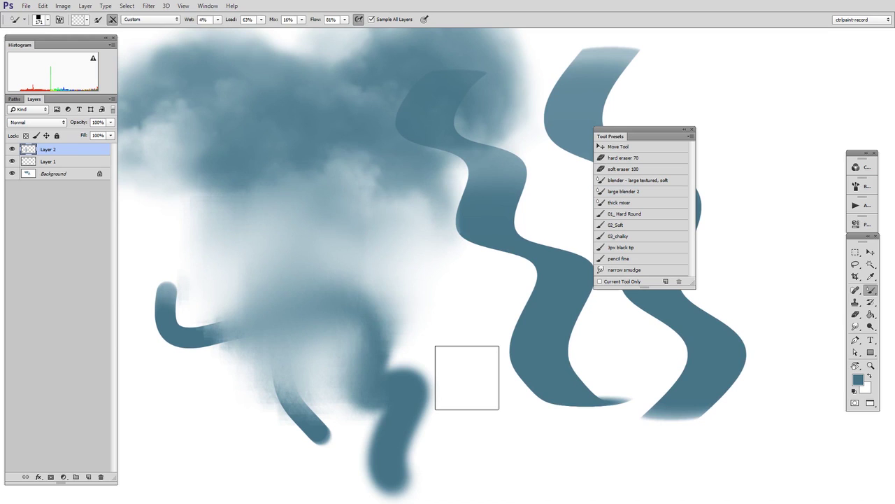
Erase part of the blended area with the soft eraser 100 preset and paint a short zigzag there with 01_ Hard Round.
left_click(623, 168)
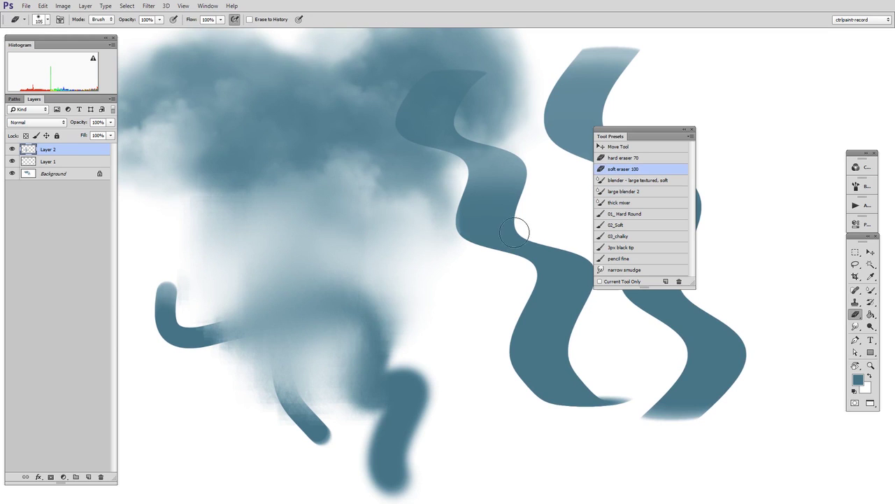
mouse_move(383, 235)
left_mouse_down()
mouse_move(402, 349)
mouse_move(380, 221)
mouse_move(341, 349)
mouse_move(350, 284)
mouse_move(414, 330)
mouse_move(482, 350)
mouse_move(502, 338)
left_mouse_up()
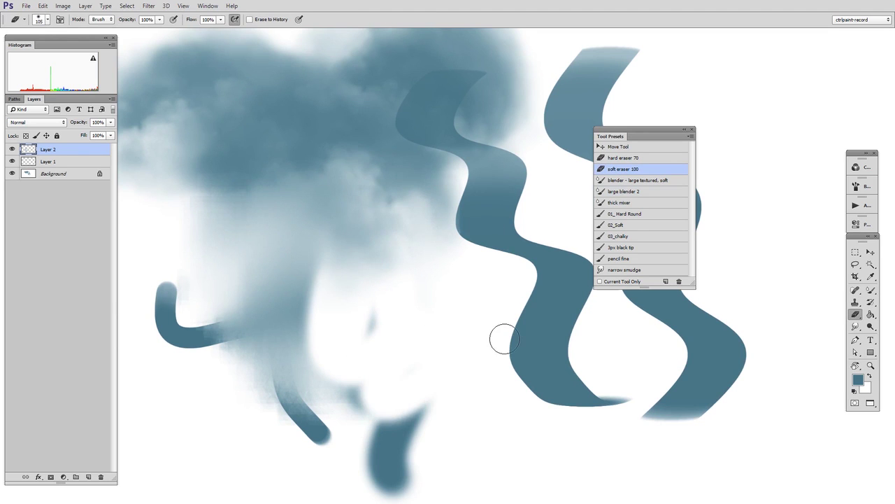
left_click(624, 214)
left_click_drag(363, 244, 431, 358)
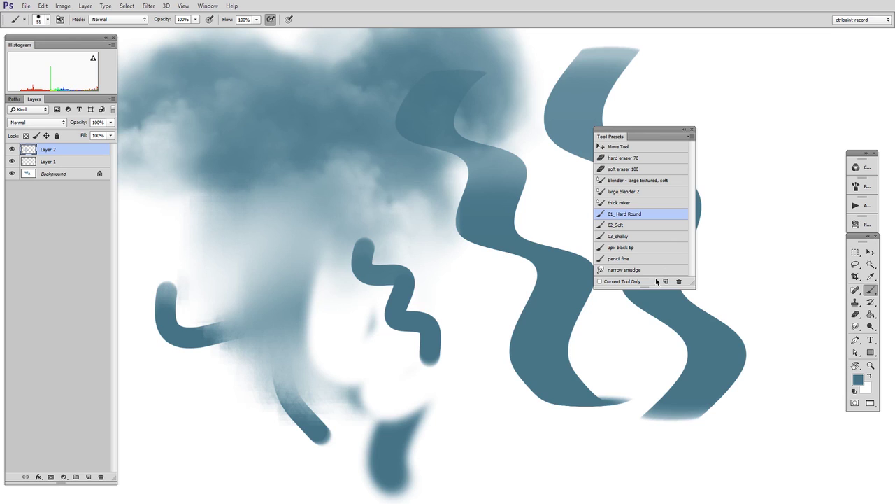
Stretch the tool presets list to a tall height and browse the brush presets for comparison.
left_click_drag(663, 129, 686, 58)
left_click_drag(717, 217, 723, 455)
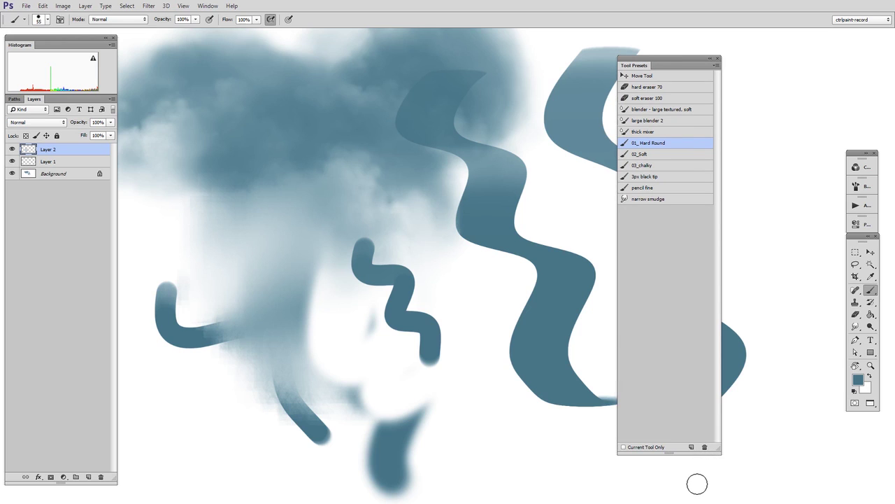
right_click(428, 202)
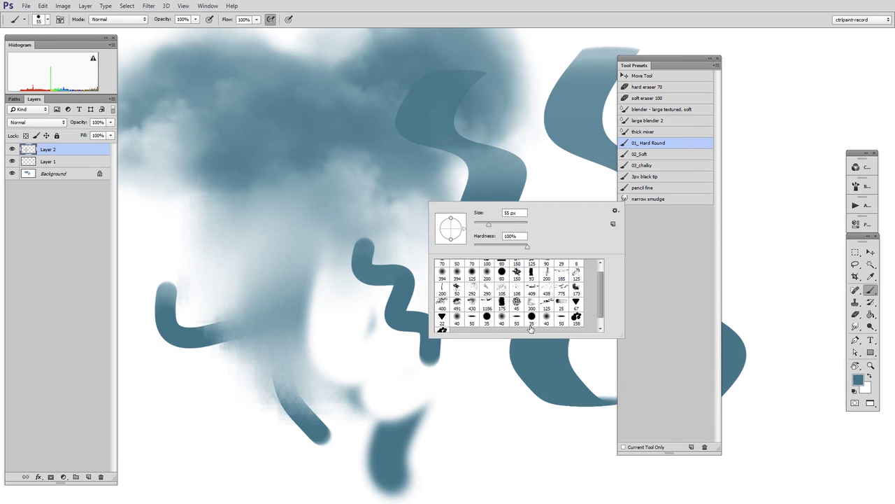
scroll(606, 289, "up", 1)
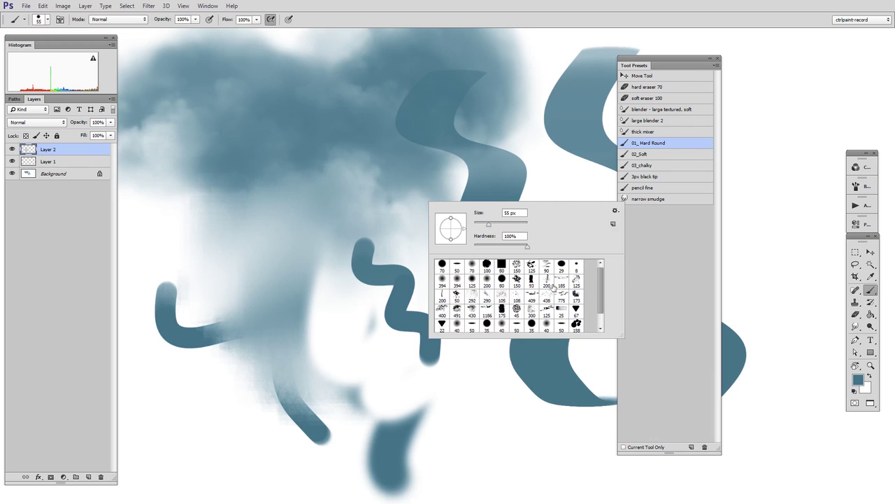
Shrink the tool presets list to a short height and place it over the rightmost ribbon stroke.
left_click(690, 67)
left_click_drag(714, 448, 713, 217)
left_click_drag(688, 64, 711, 203)
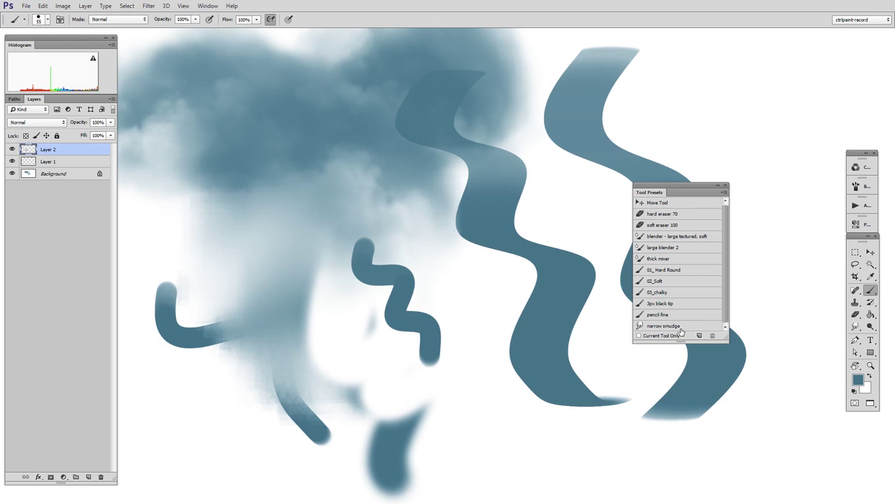
Replace the current tool presets with the Vector Tools set without saving changes to the current ones.
left_click(724, 193)
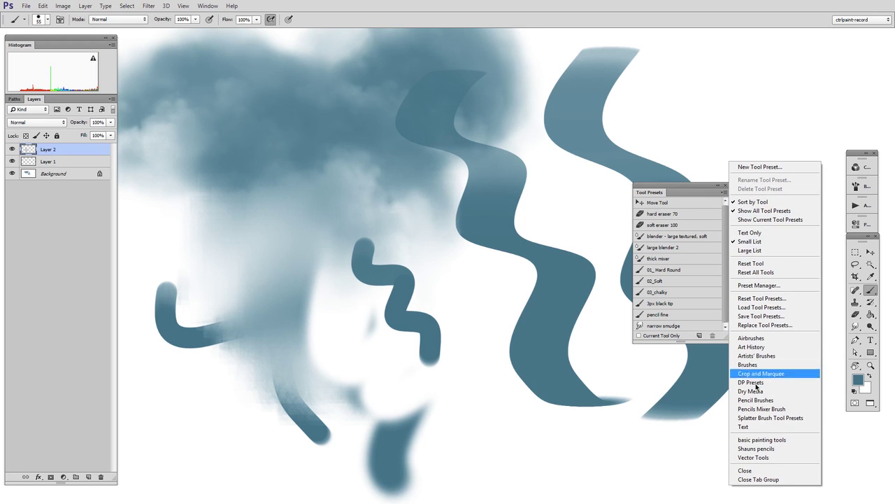
left_click(760, 457)
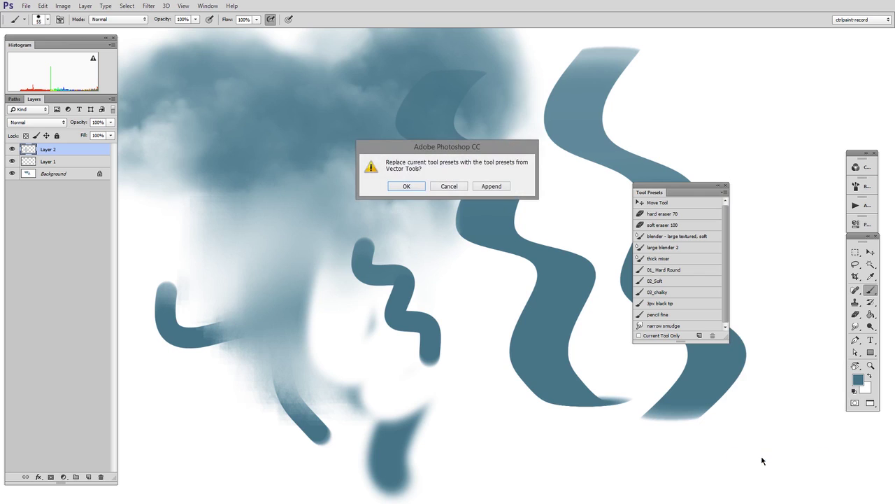
left_click(400, 192)
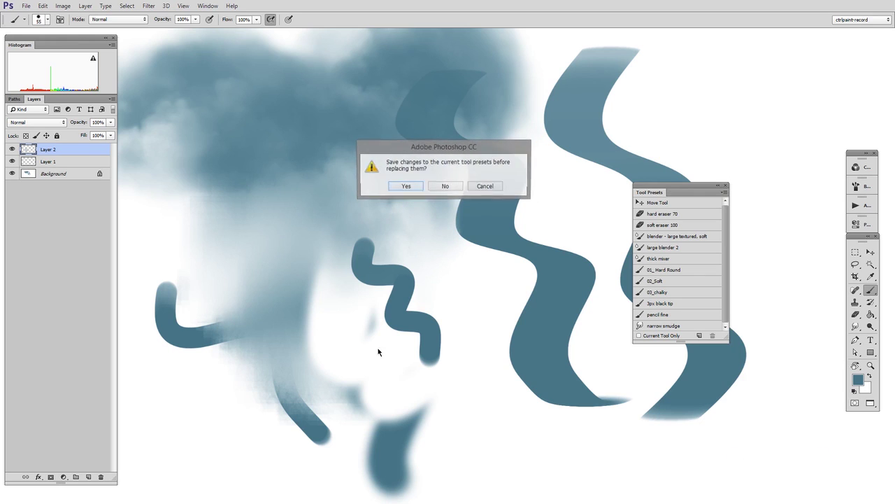
key("n")
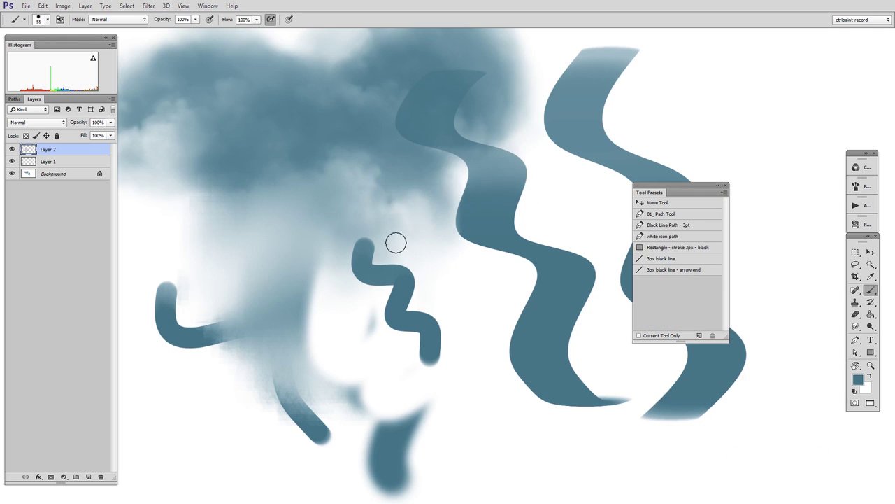
Draw a curved path over the cloud with 01_ Path Tool and a rounded outline around the ribbon's upper bend with Black Line Path - 3pt.
left_click(665, 214)
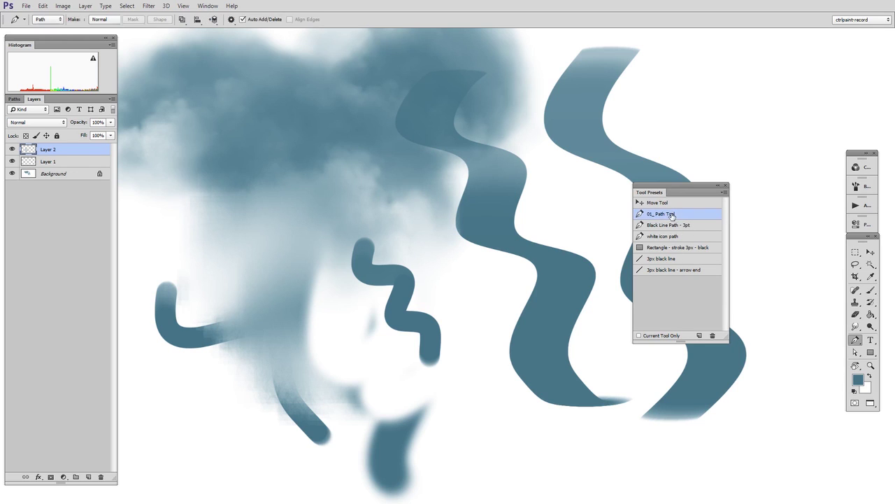
mouse_move(280, 152)
left_mouse_down()
mouse_move(368, 163)
mouse_move(273, 184)
mouse_move(280, 152)
left_mouse_up()
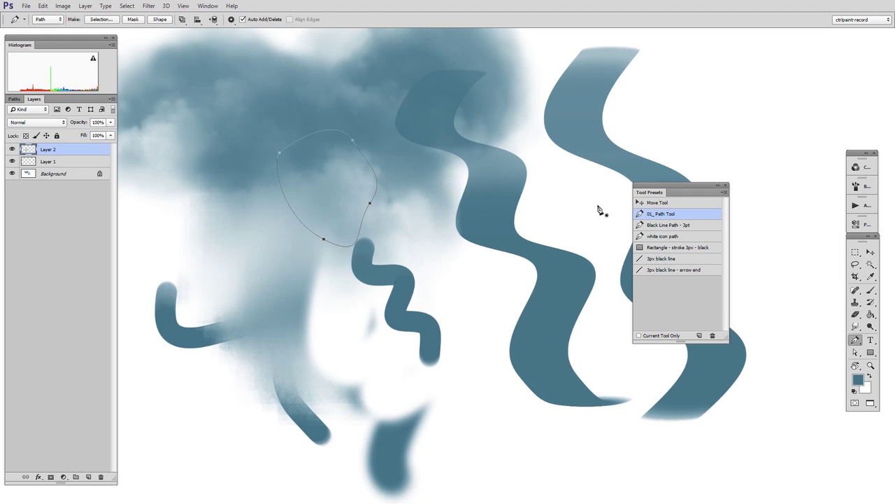
left_click(669, 224)
mouse_move(403, 207)
left_mouse_down()
mouse_move(483, 104)
mouse_move(460, 241)
left_mouse_up()
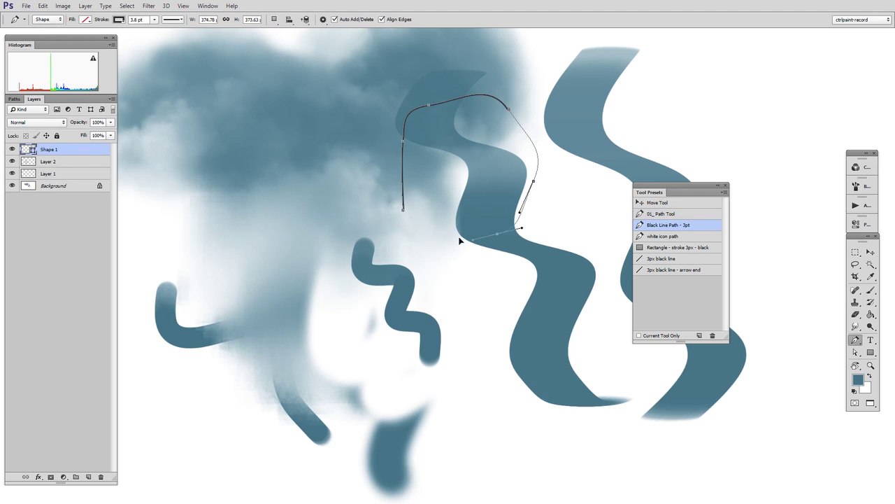
left_click(403, 208)
Draw a curved outline around the top of the small zigzag stroke with the white icon path preset.
left_click(663, 236)
left_click_drag(319, 226, 308, 228)
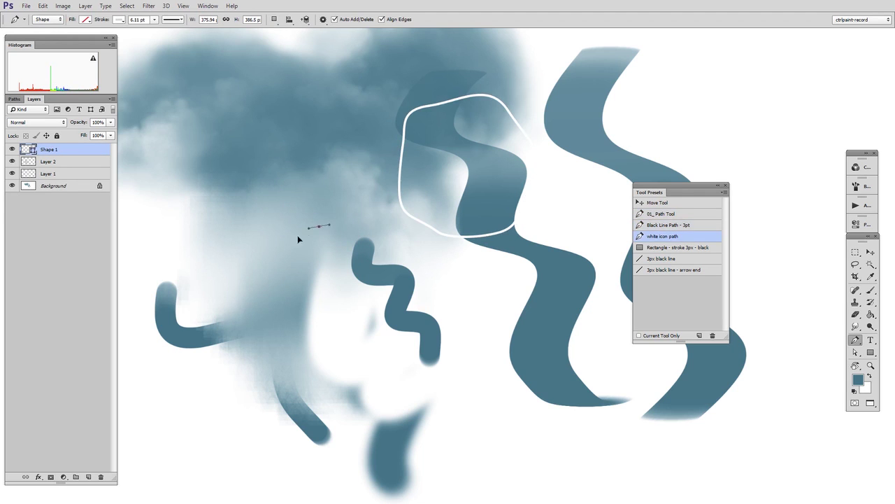
left_click_drag(350, 300, 363, 236)
left_click(368, 243)
left_click(339, 219)
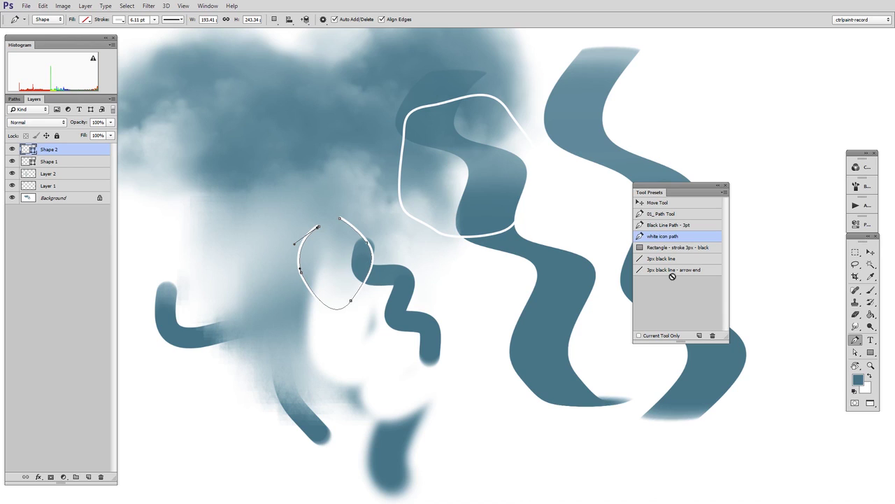
Draw a rectangle of about 234 by 156 px over the cloud with the Rectangle - stroke 3px - black preset and collapse its properties.
left_click(678, 247)
left_click_drag(249, 116, 336, 172)
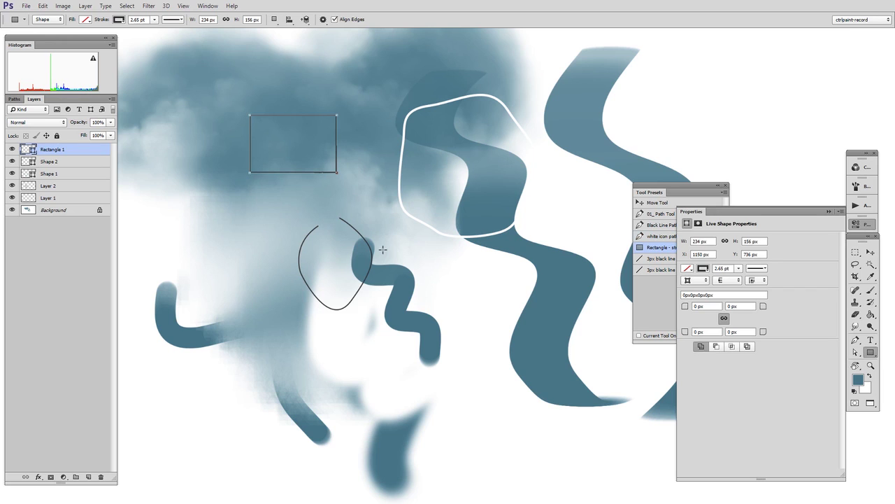
left_click(859, 224)
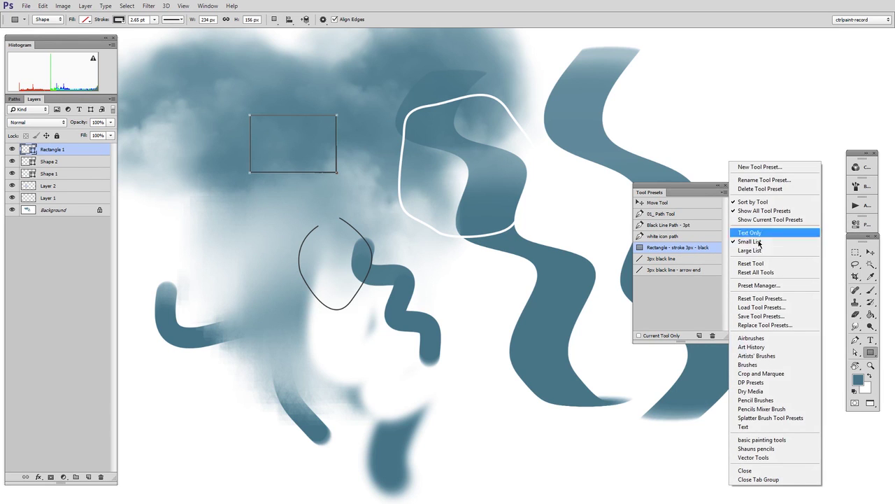
Replace the current tool presets with the basic painting tools set.
left_click(772, 440)
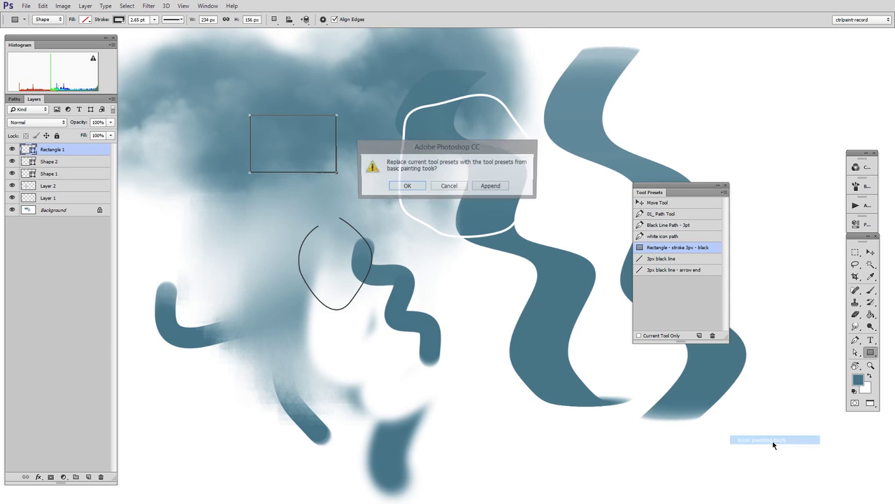
left_click(405, 186)
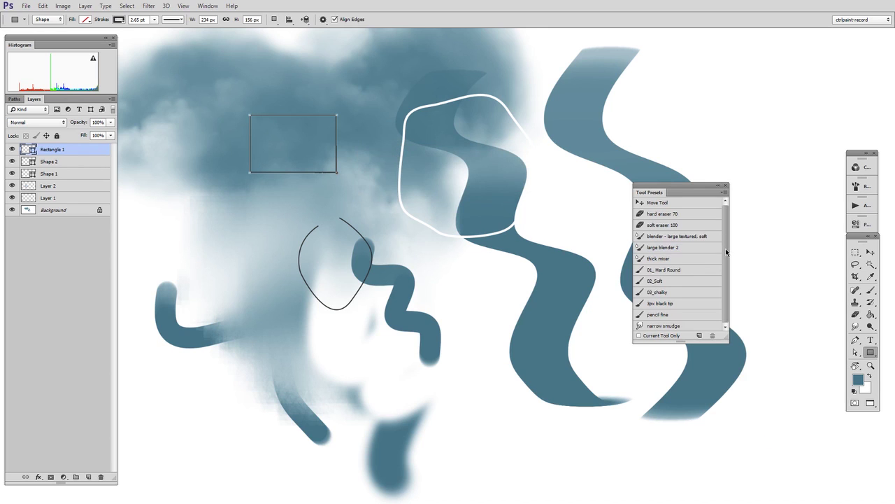
scroll(725, 250, "down", 1)
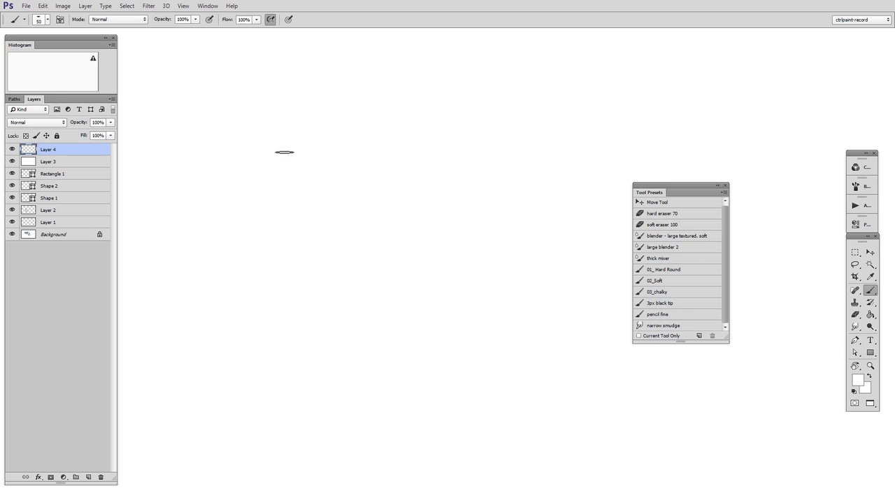
Enlarge the brush preset picker to view every brush preset at once, and close it.
right_click(285, 151)
left_click_drag(481, 278, 467, 314)
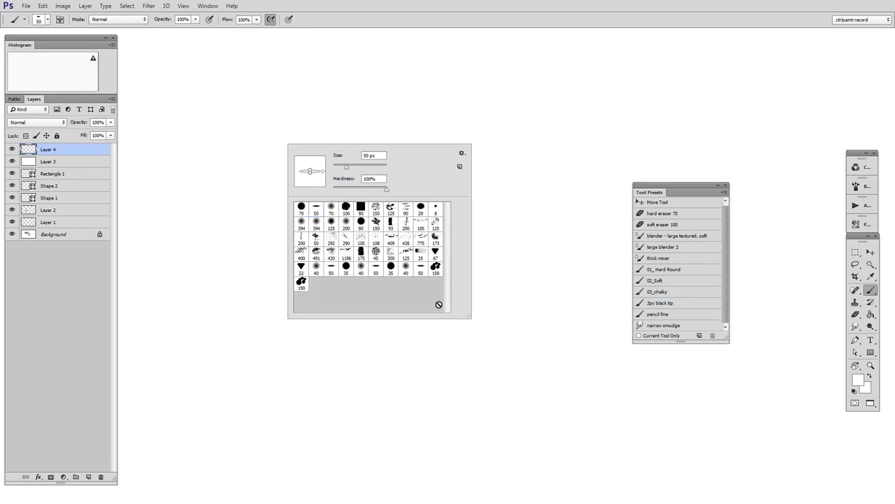
left_click(558, 22)
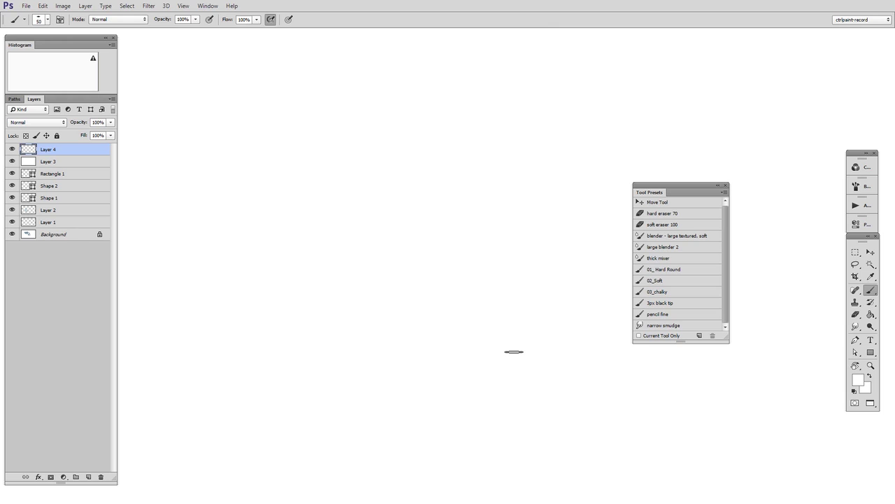
Paint a black S-shaped stroke with 01_ Hard Round and a wider wavy stroke beside it with 02_Soft on the blank canvas.
left_click(667, 281)
left_click(663, 269)
left_click_drag(364, 188, 332, 322)
left_click(664, 281)
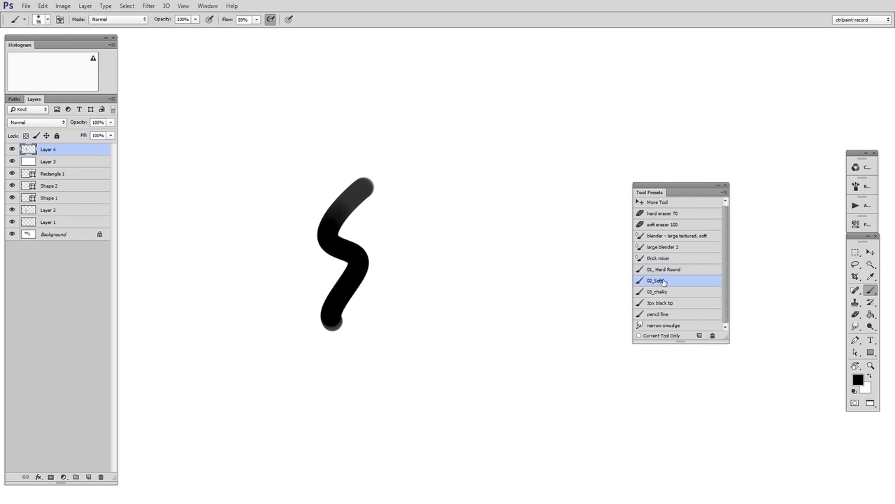
mouse_move(461, 203)
left_mouse_down()
mouse_move(447, 252)
mouse_move(451, 367)
left_mouse_up()
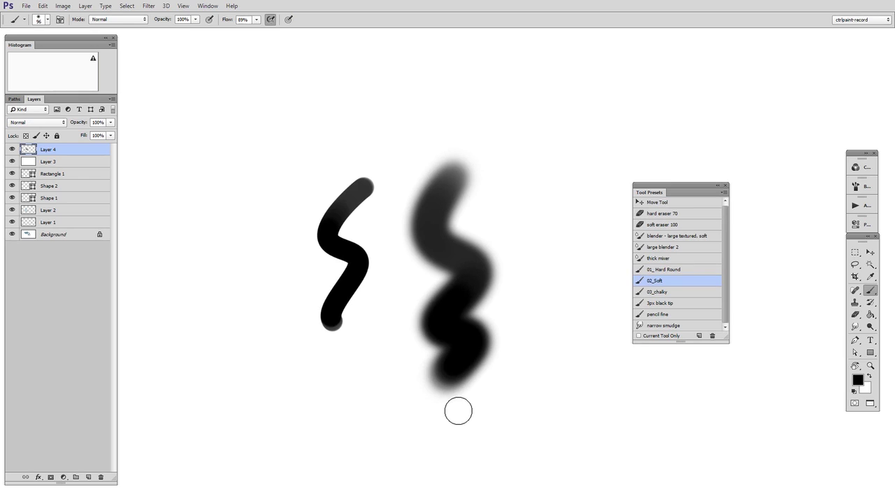